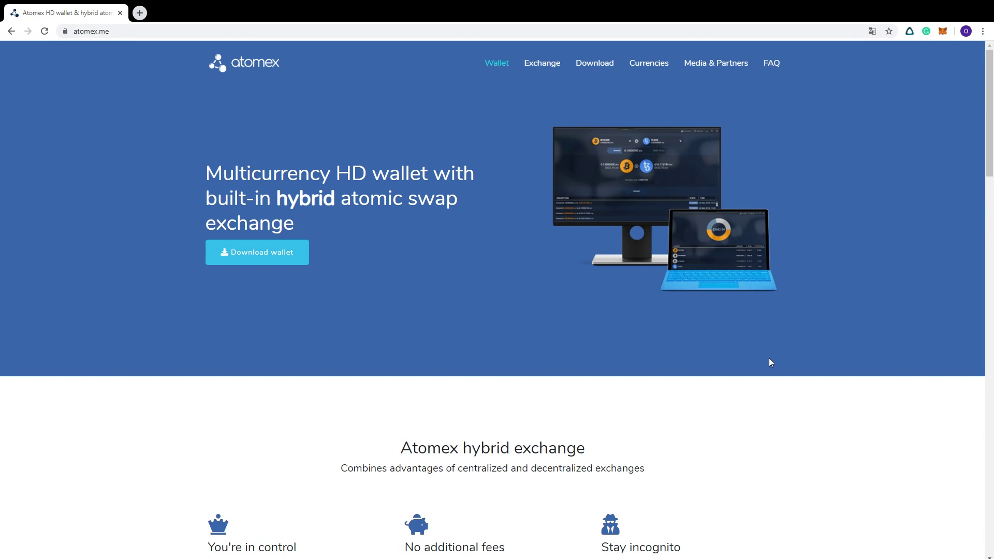
- Scroll to 'Download Atomex wallet' on atomex.me and download the Windows version
scroll(770, 361, "down", 12)
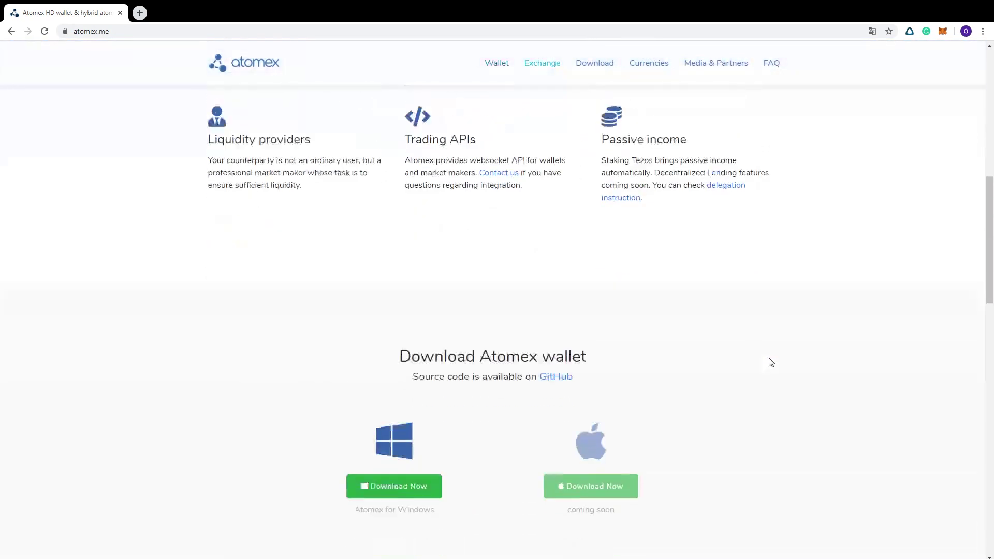
scroll(770, 362, "down", 2)
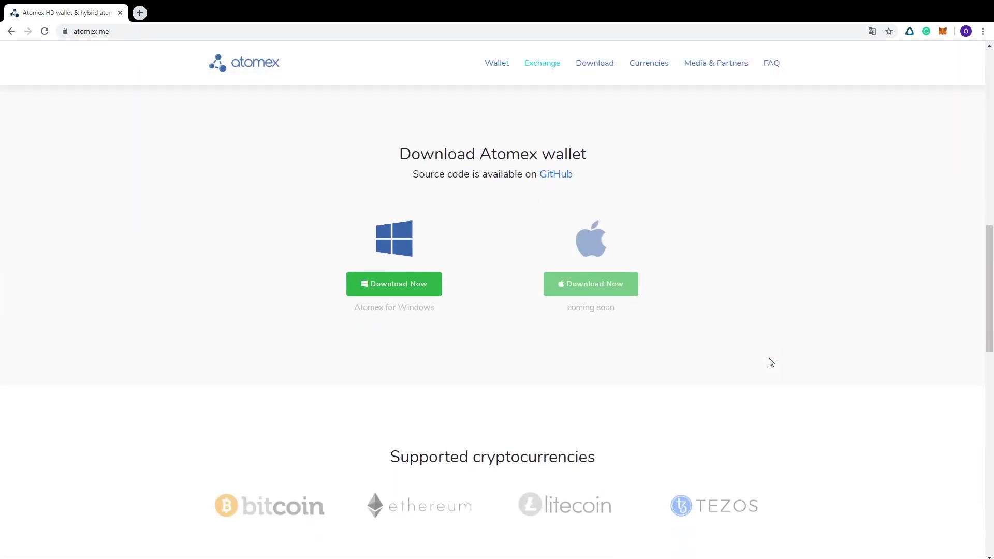
left_click(375, 293)
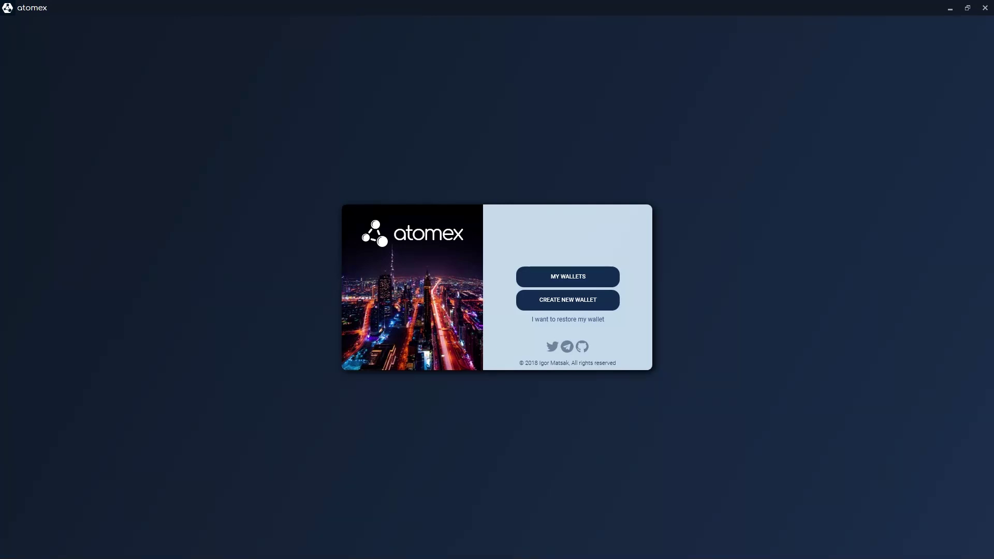
- Start a new MainNet wallet and name it 'Heisinberg'
left_click(589, 309)
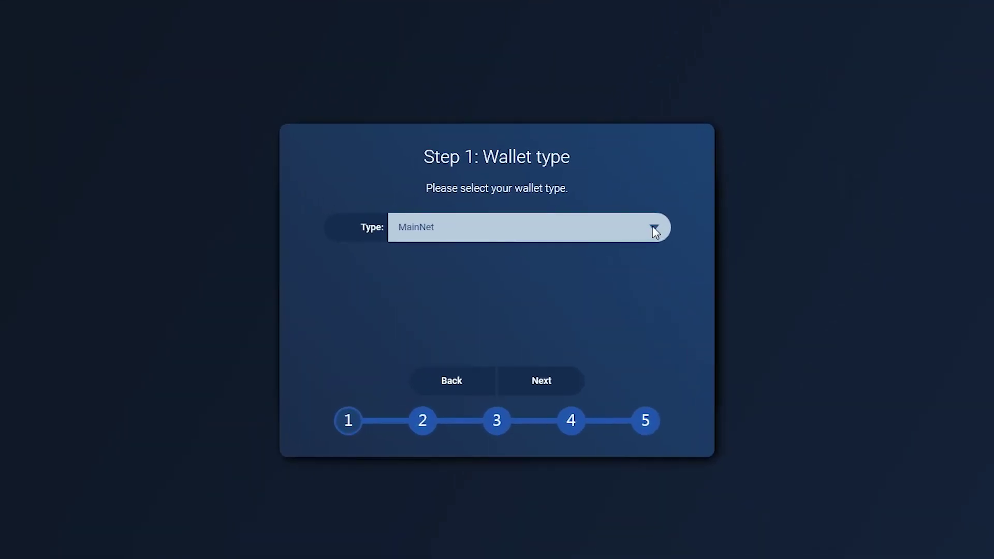
left_click(654, 229)
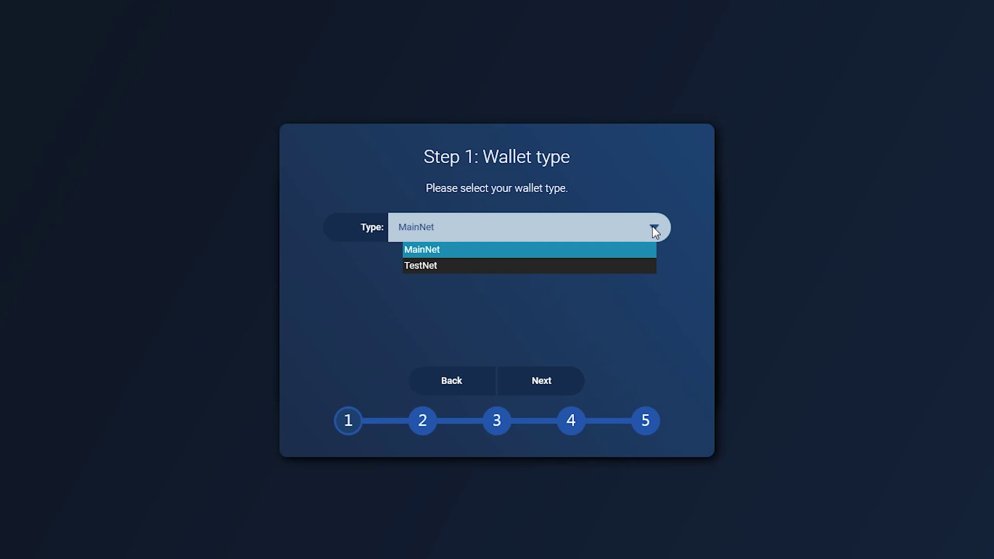
left_click(654, 228)
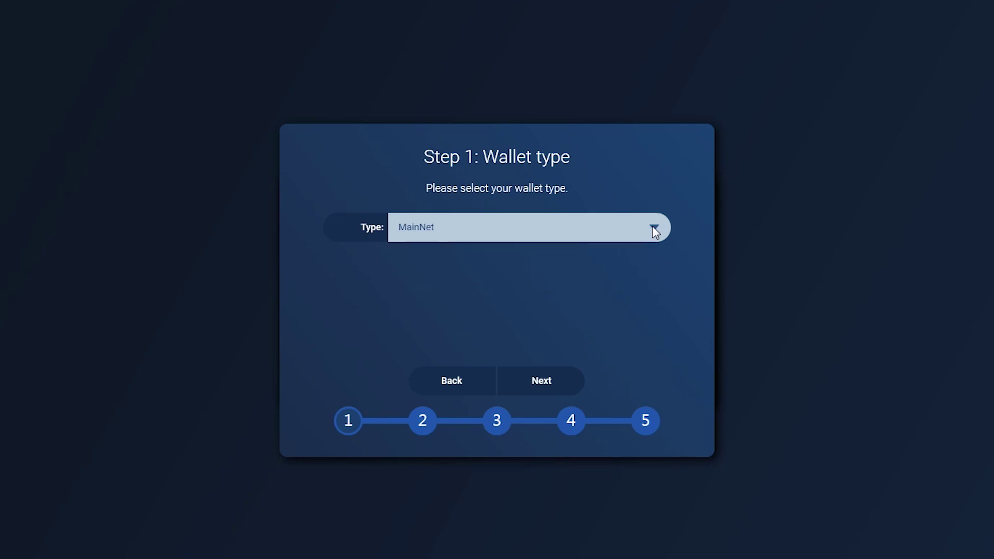
left_click(550, 385)
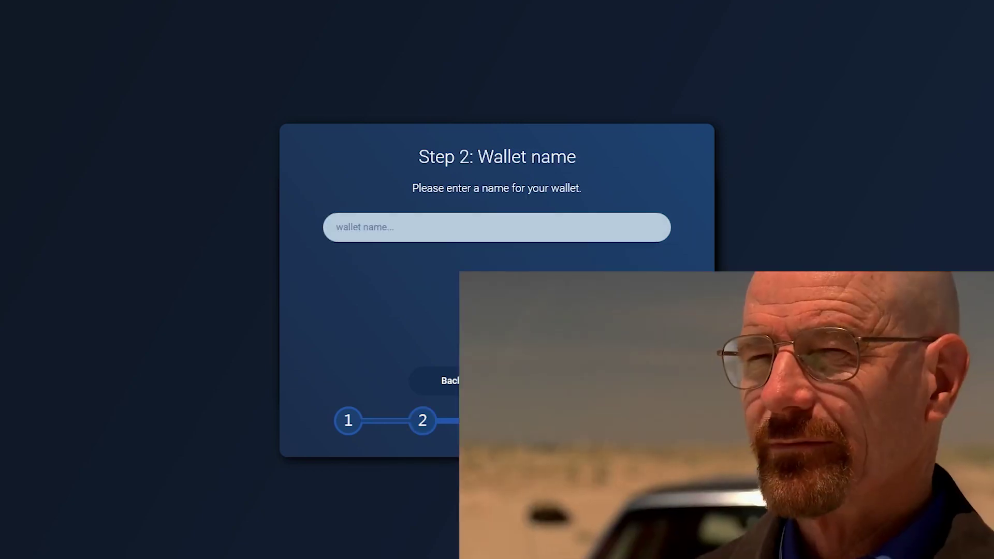
left_click(446, 227)
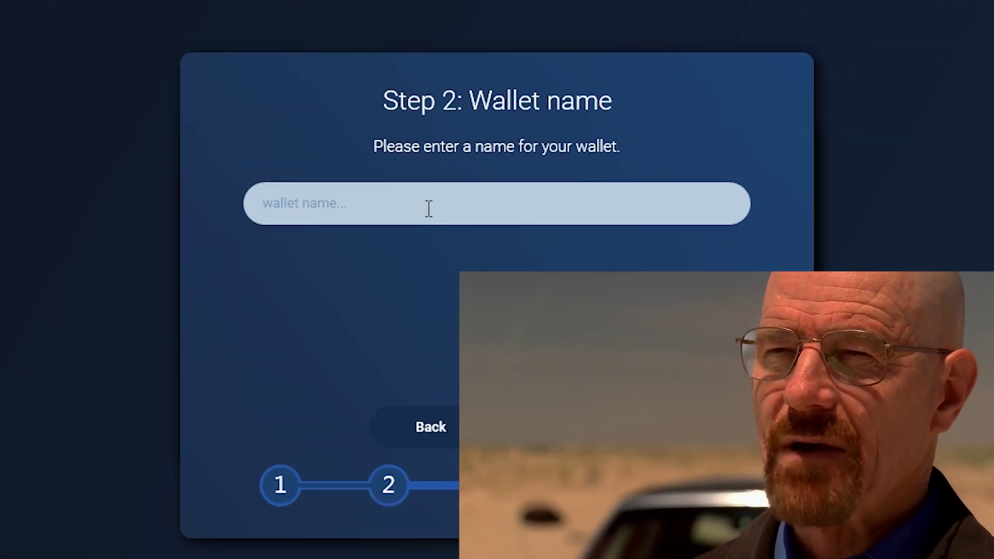
type("Hei")
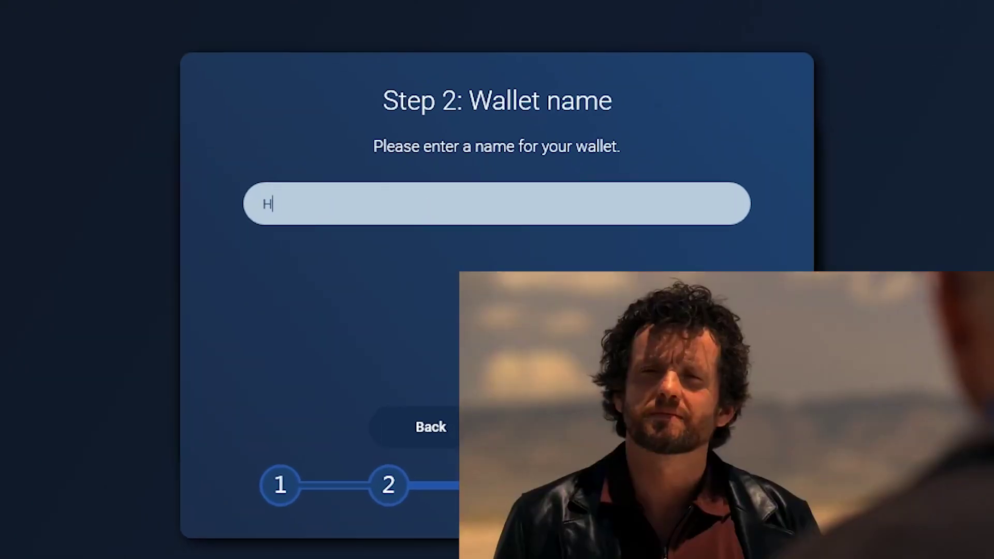
type("sinberg")
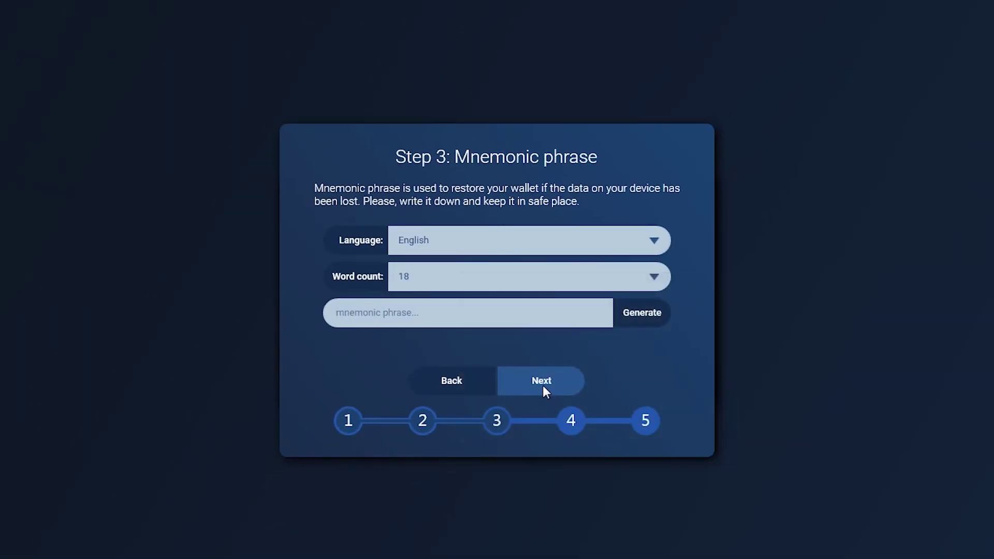
- Generate an 18-word mnemonic phrase, copy it, and continue to the derived key password step
left_click(632, 312)
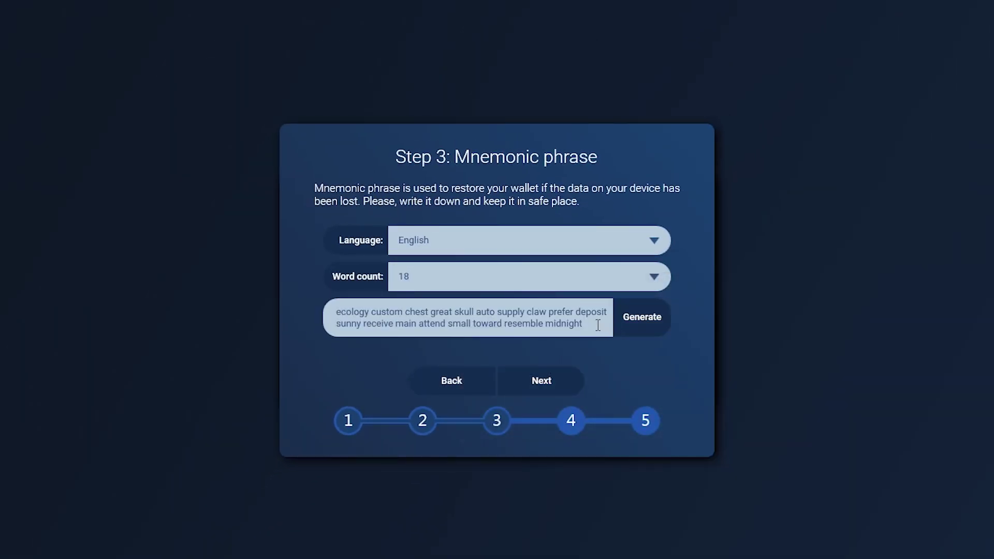
left_click_drag(591, 326, 326, 316)
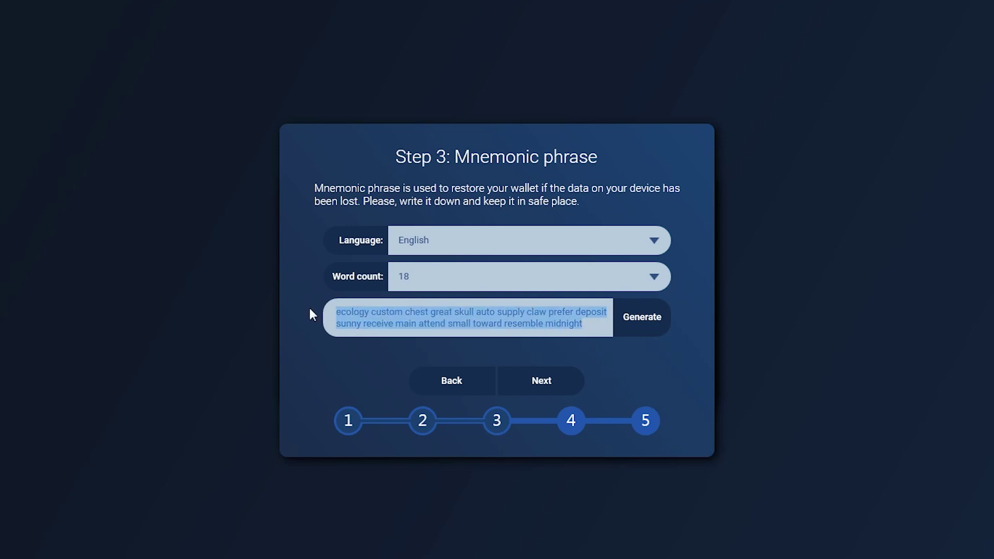
left_click(543, 371)
- Enter and confirm a derived key password for the new wallet
left_click(397, 243)
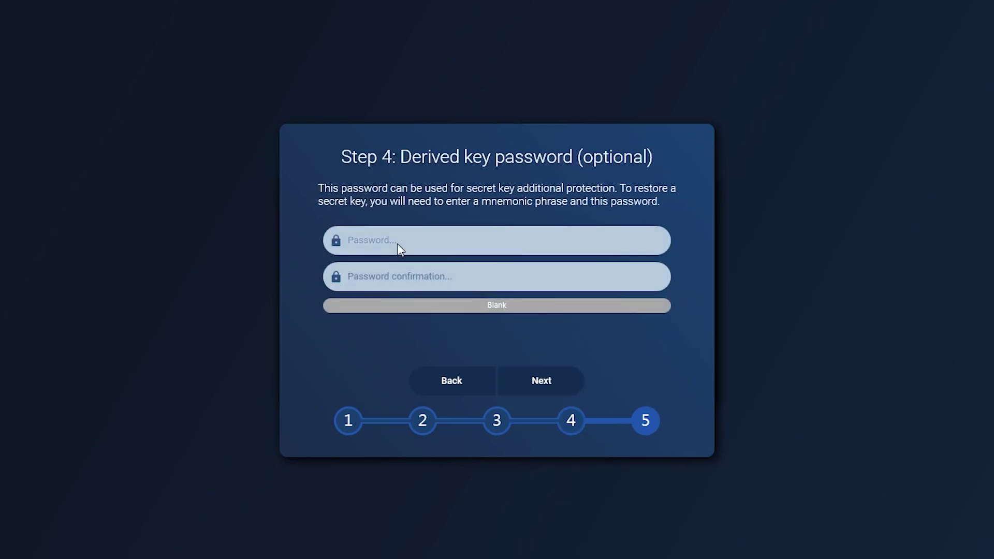
type("•••••••••••••••")
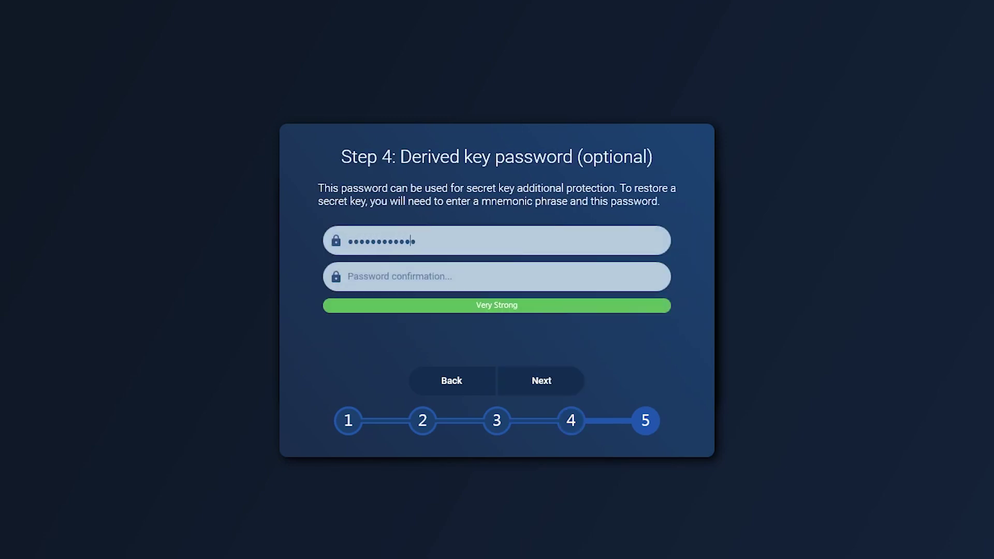
key("Tab")
type("•••••••••••••••")
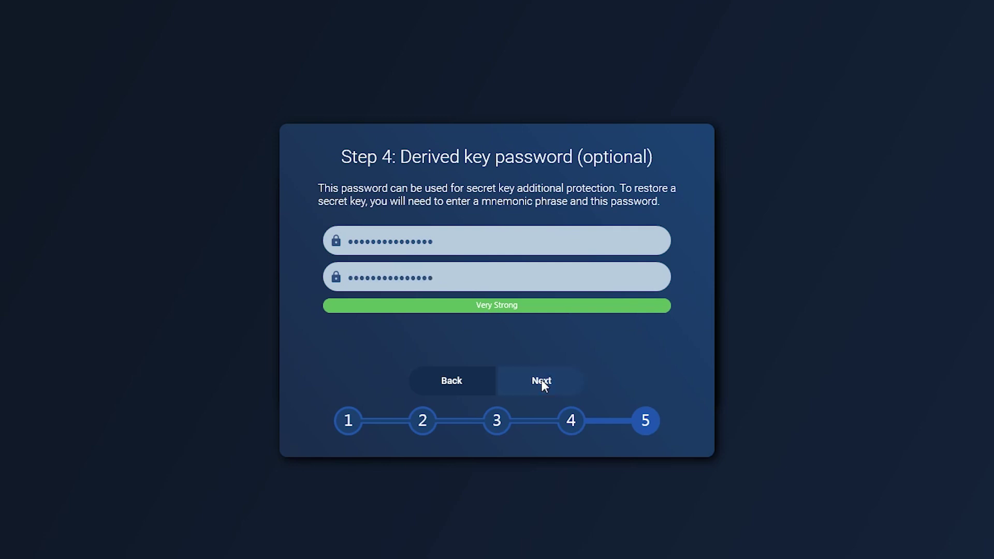
left_click(542, 380)
- Enter and confirm the storage password and finish wallet setup
left_click(396, 235)
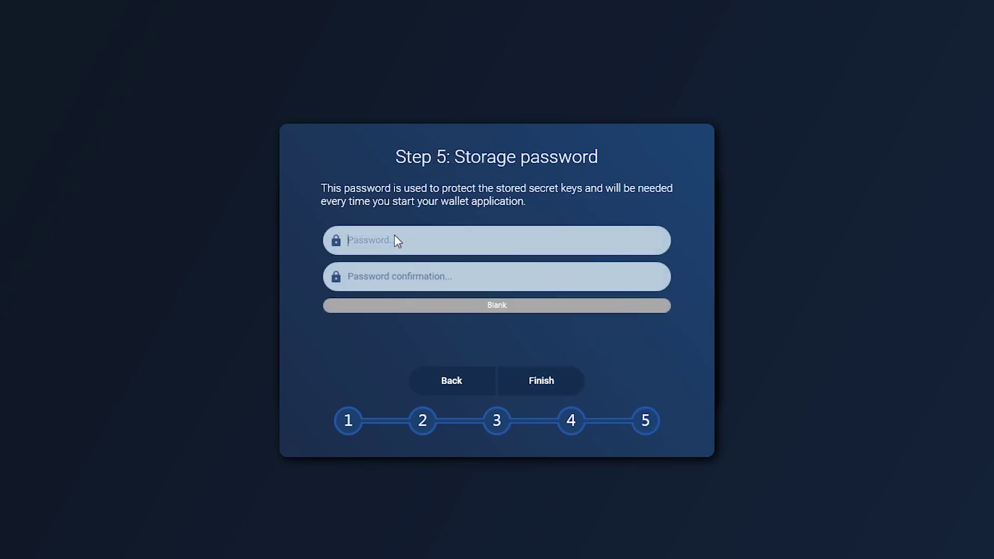
type("•••••••••••••")
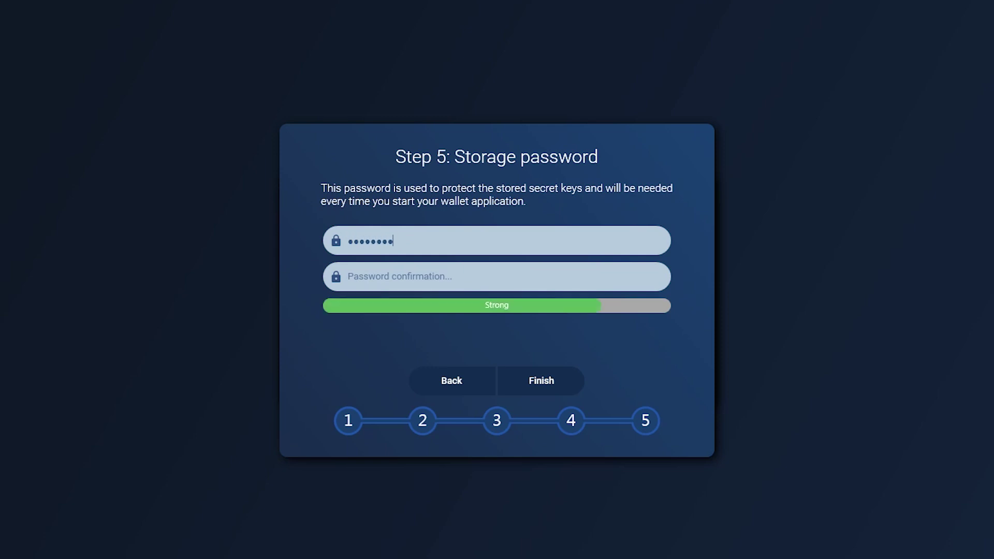
key("Tab")
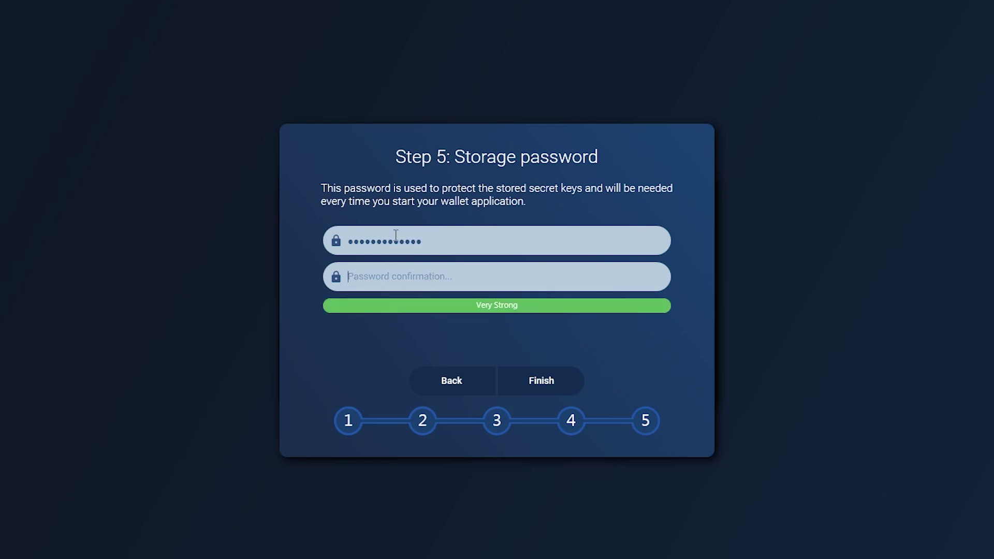
type("•••••••••••")
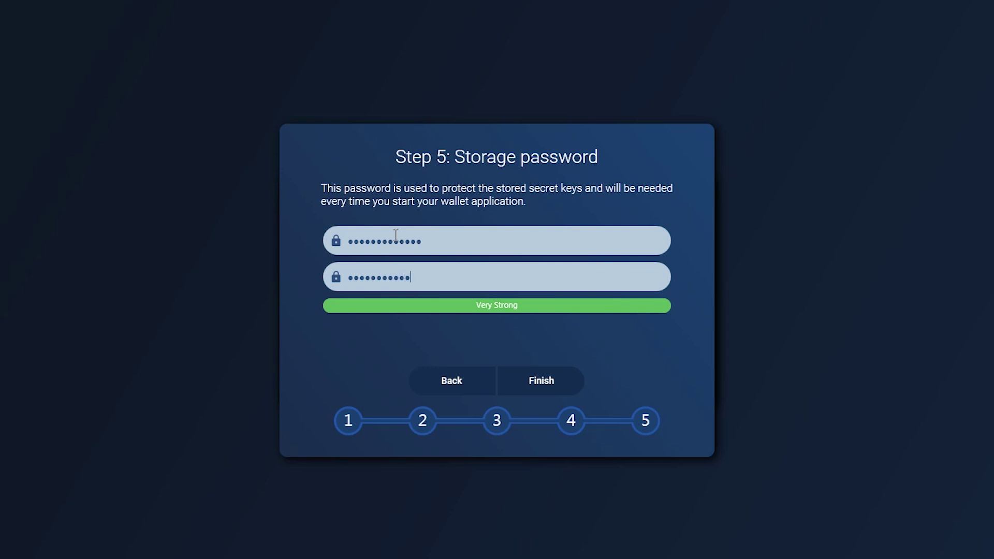
type("••")
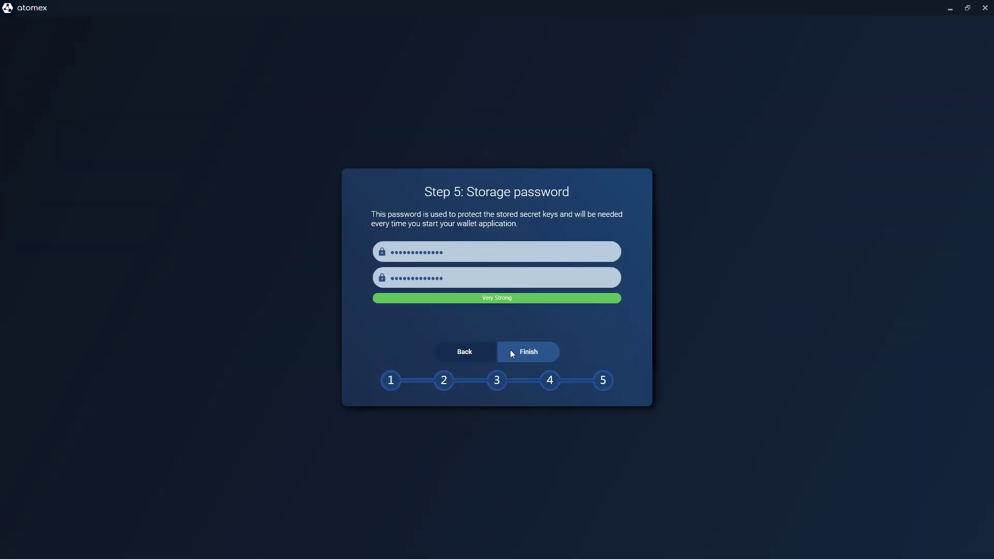
left_click(511, 352)
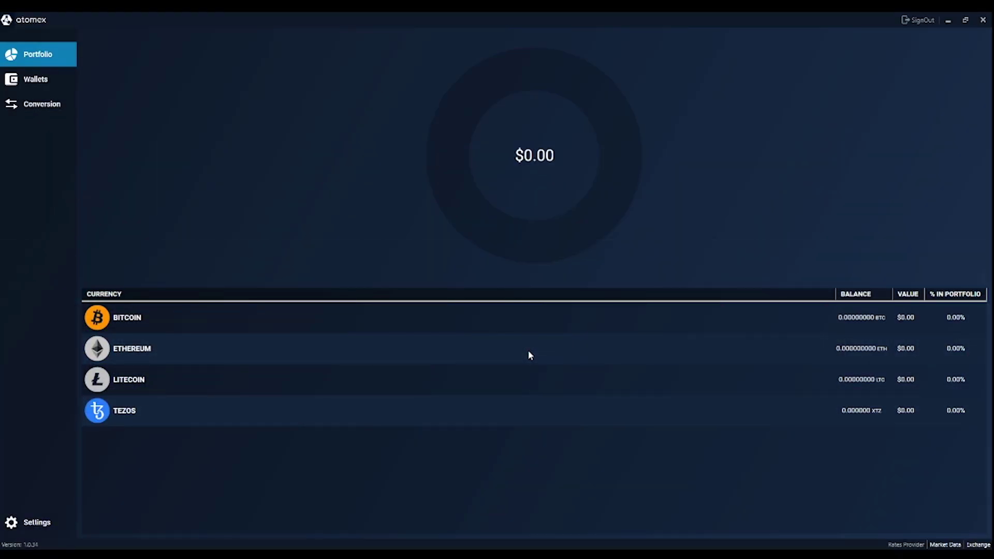
- Show the empty Tezos wallet in the Wallets section
left_click(26, 81)
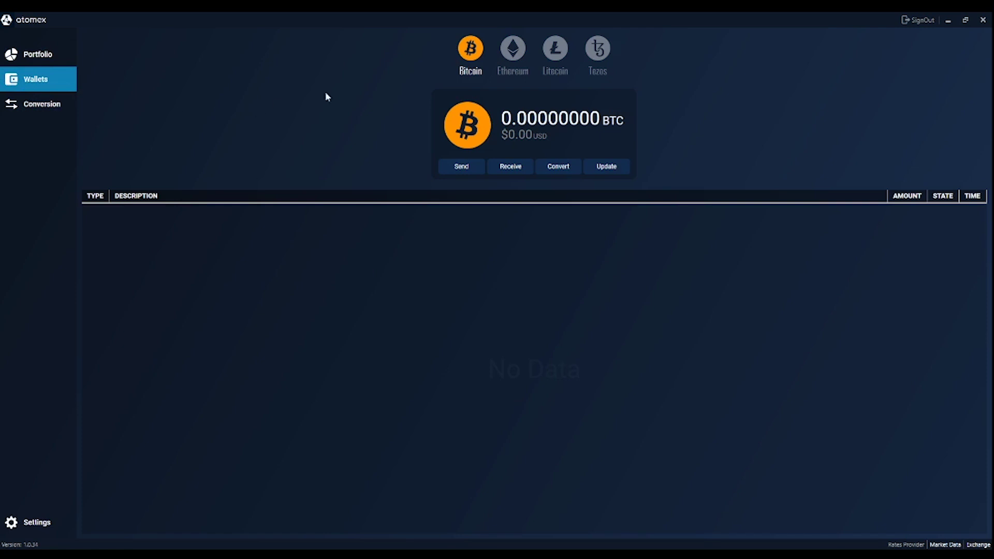
left_click(593, 56)
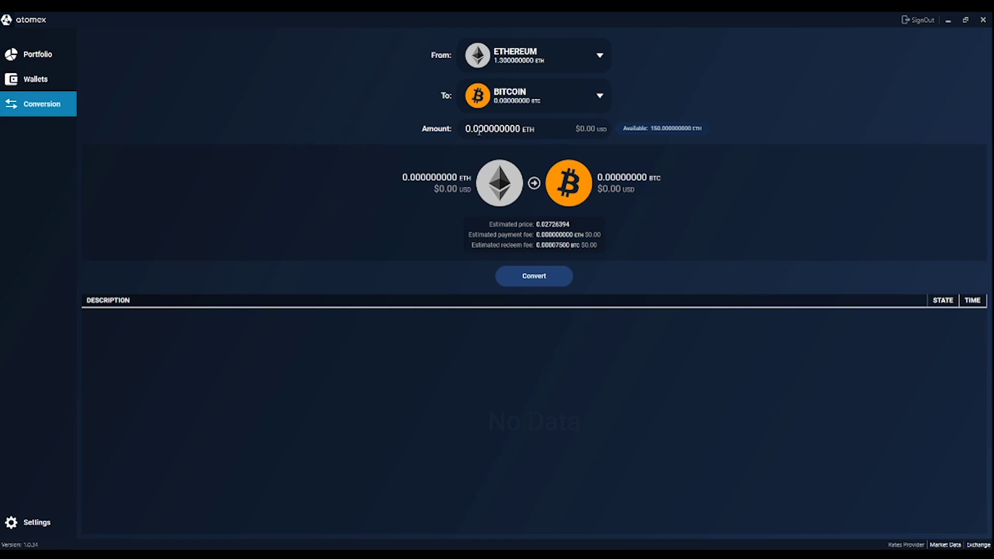
- Convert 1.2955 ETH to Bitcoin and confirm the swap
left_click_drag(465, 129, 472, 129)
type("1.2955")
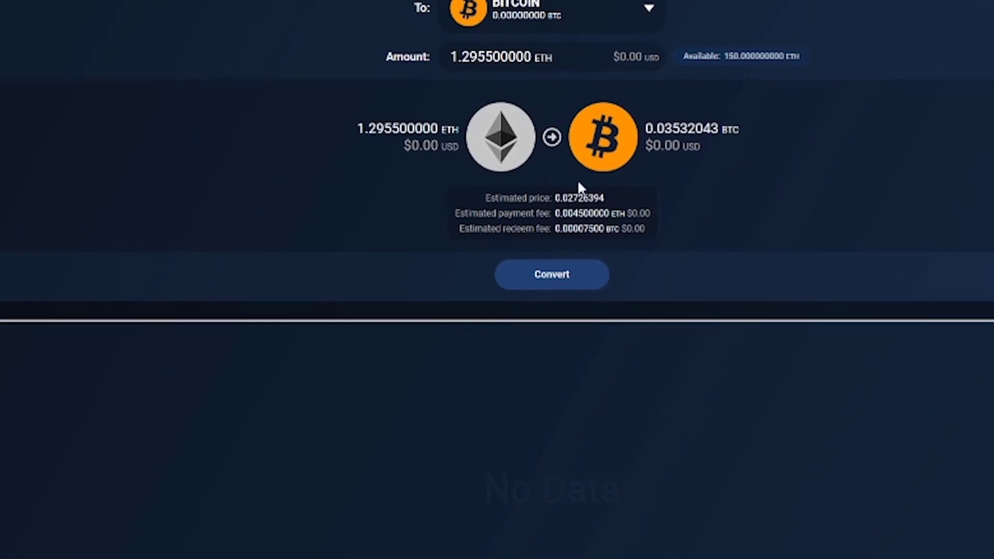
left_click(542, 279)
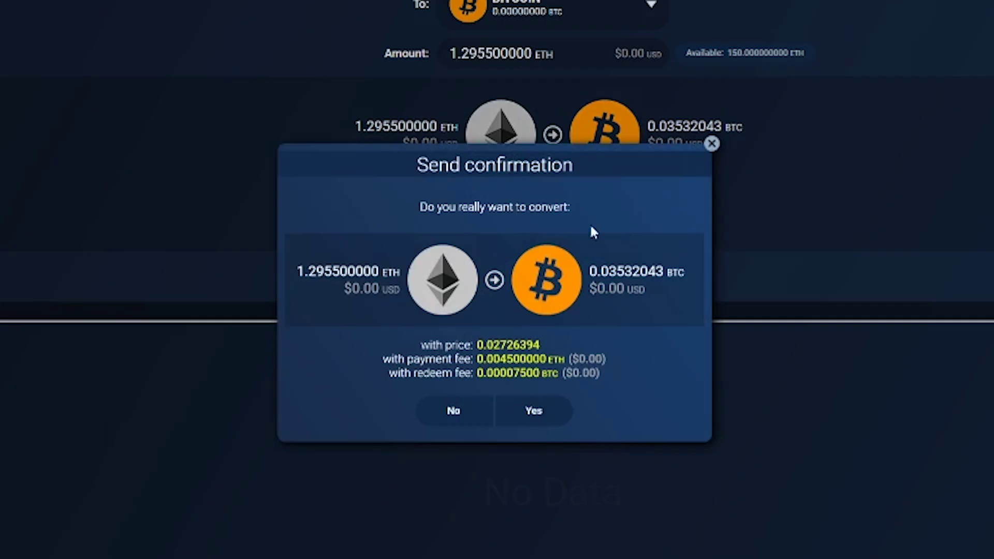
left_click(535, 410)
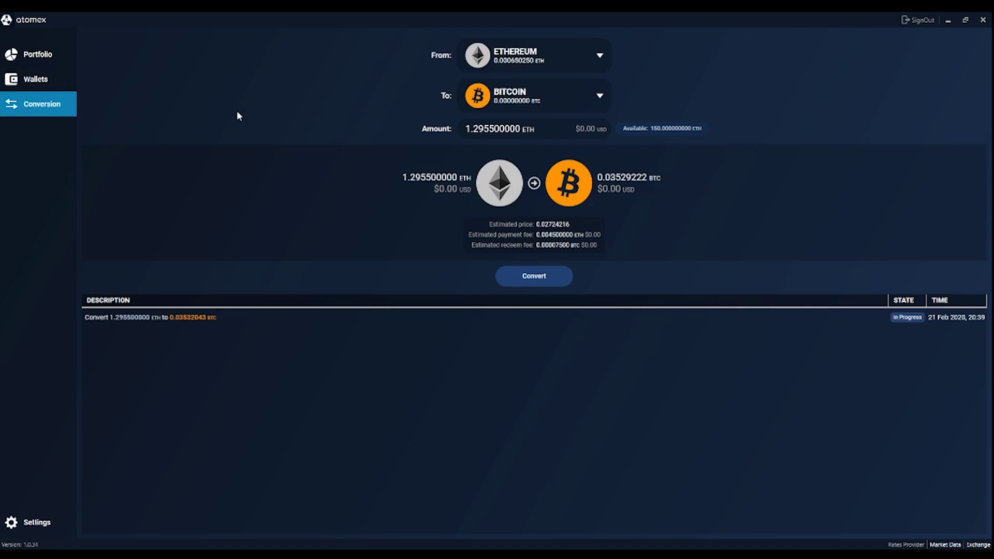
left_click(53, 86)
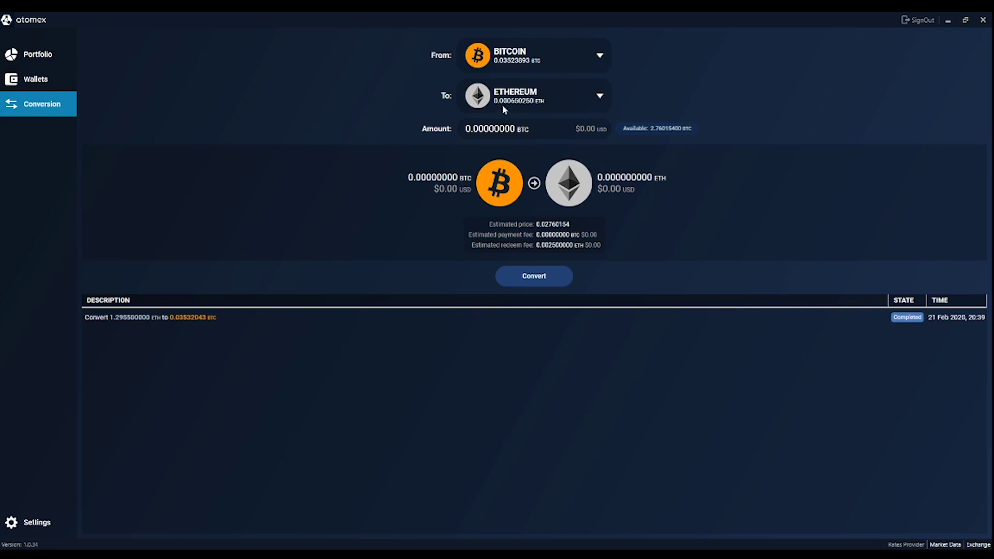
- Check the Bitcoin wallet holds 0.03523893 BTC and open its Send form
left_click(50, 87)
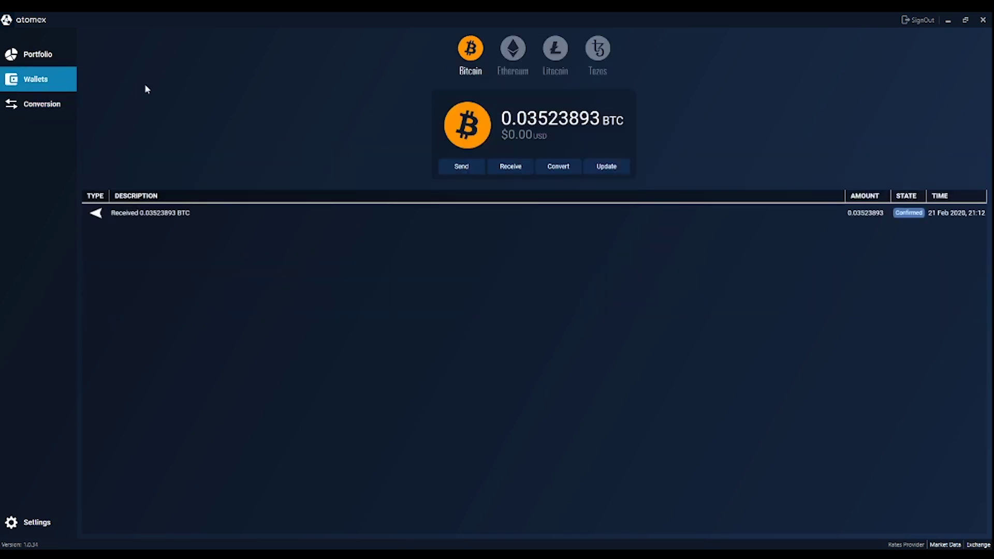
left_click(461, 166)
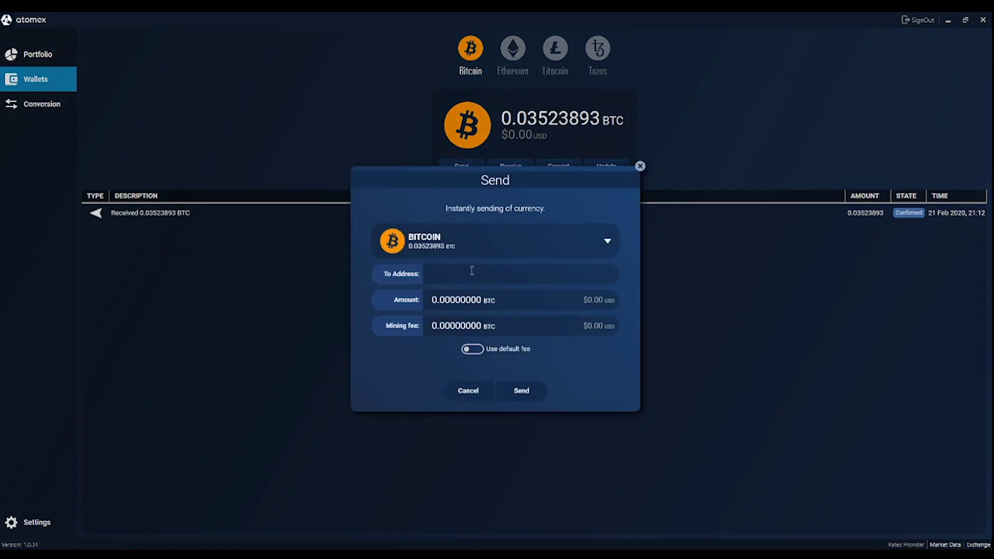